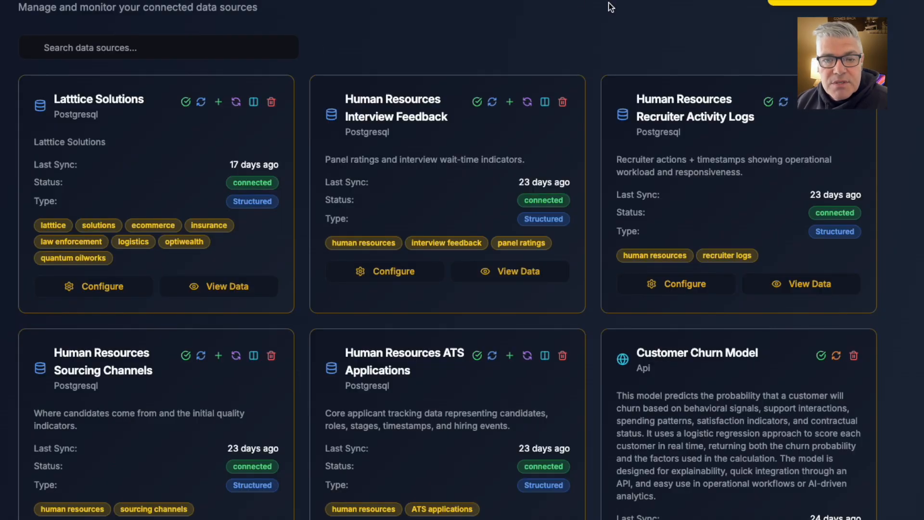
Examine the structured, unstructured, metadata and AI model source types available for connecting a new data source
{"action": "left_click", "coordinate": [822, 2]}
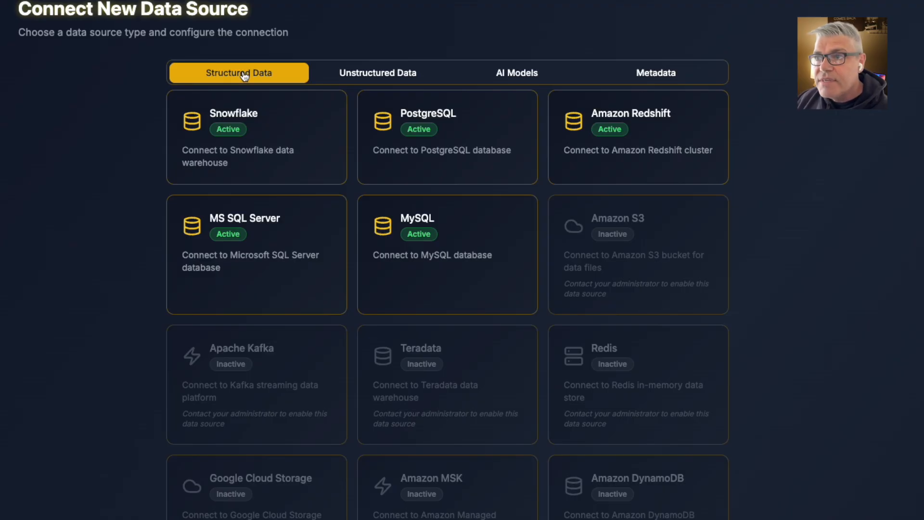
{"action": "left_click", "coordinate": [394, 69]}
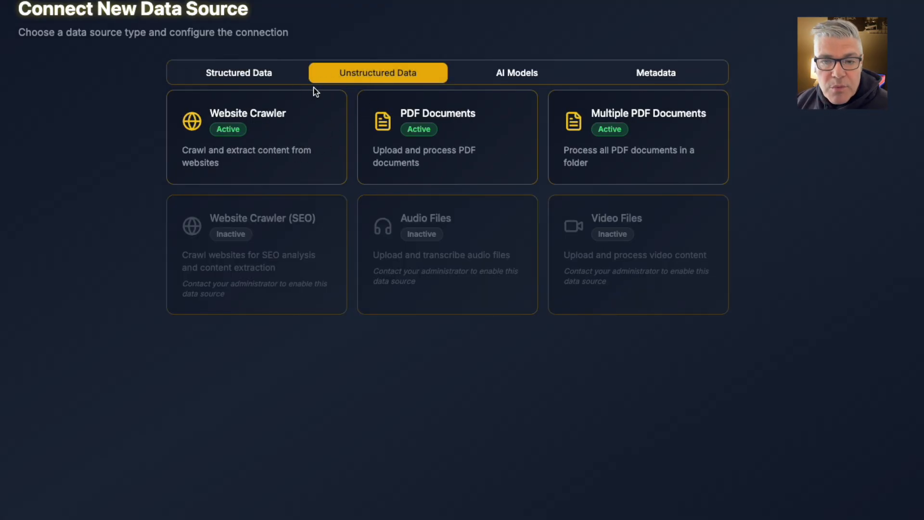
{"action": "left_click", "coordinate": [660, 74]}
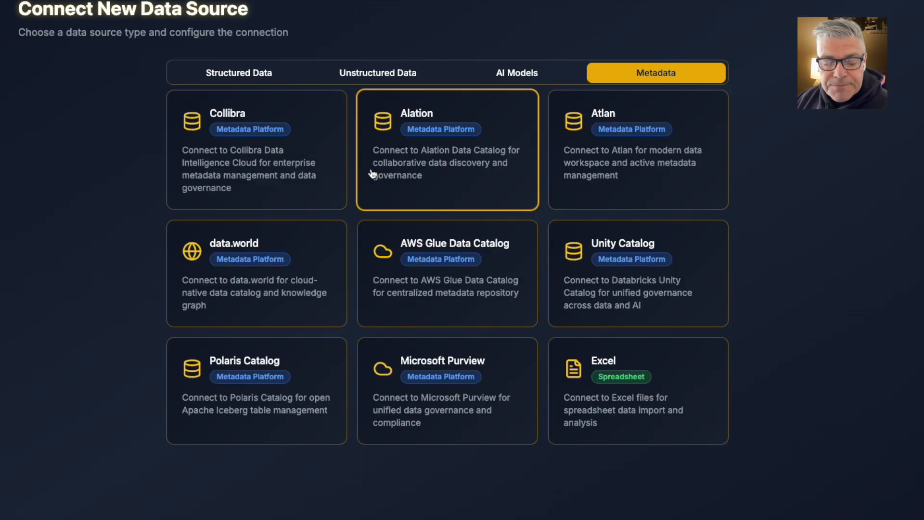
{"action": "left_click", "coordinate": [506, 76]}
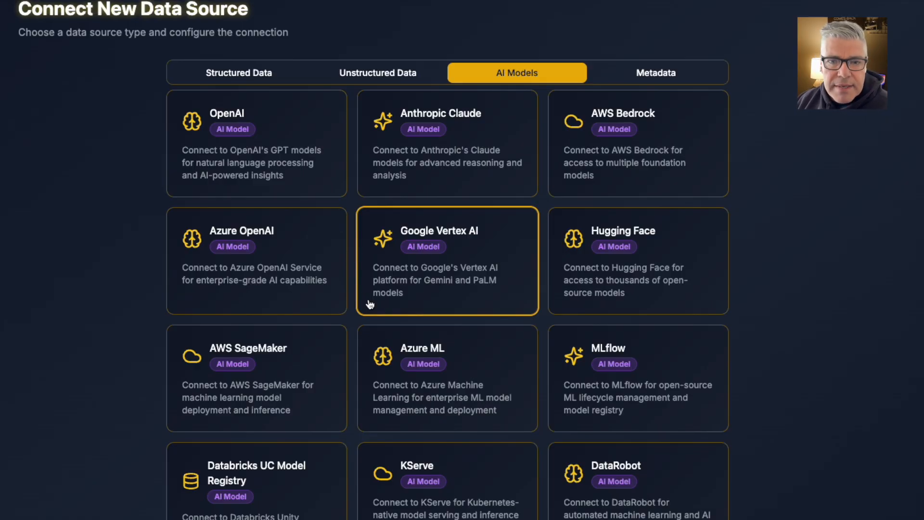
{"action": "scroll", "coordinate": [351, 212], "scroll_direction": "down", "scroll_amount": 3}
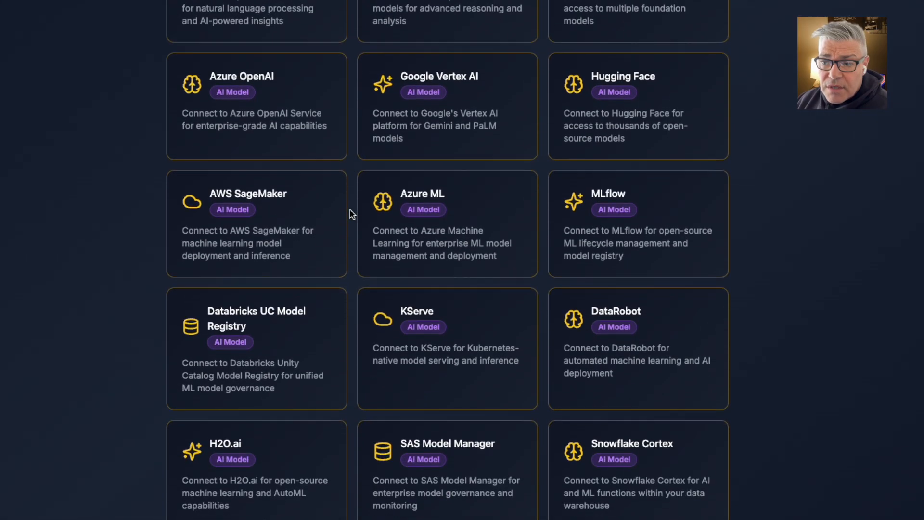
{"action": "scroll", "coordinate": [351, 213], "scroll_direction": "down", "scroll_amount": 1}
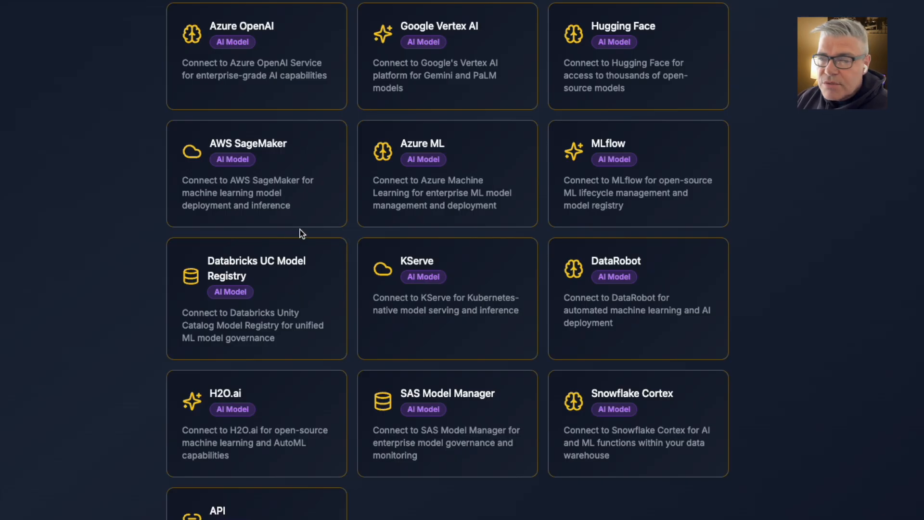
{"action": "scroll", "coordinate": [330, 229], "scroll_direction": "up", "scroll_amount": 5}
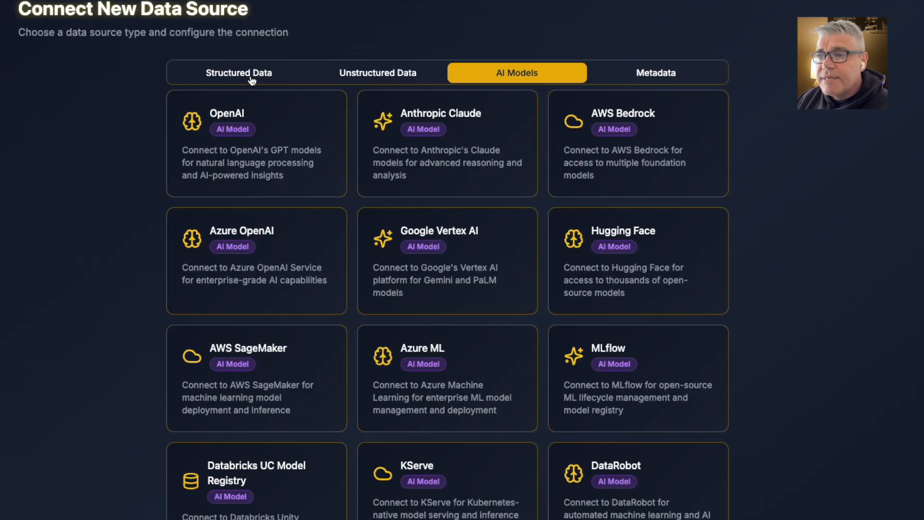
Start a data product named Customer Churn AI Model Demo Ext with the query "Create a data product from the latttice solutions data source focused on customer churn."
{"action": "left_click", "coordinate": [374, 1]}
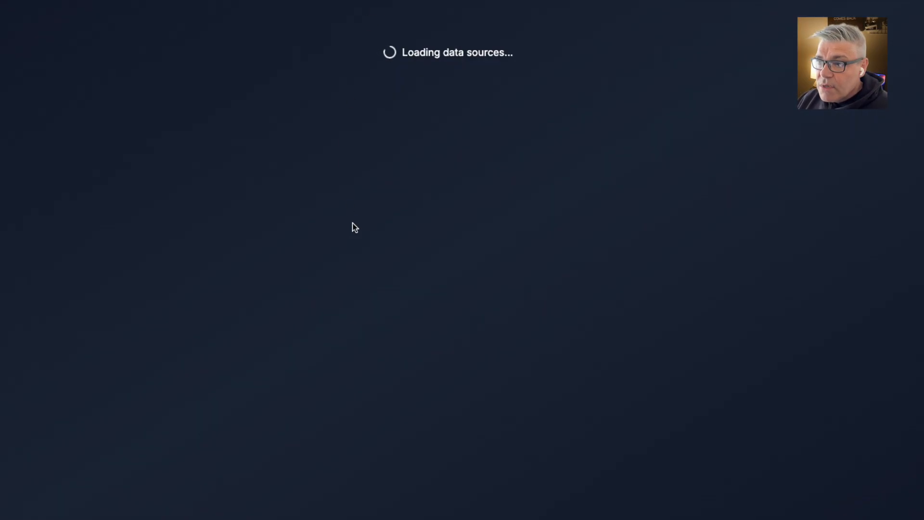
{"action": "scroll", "coordinate": [783, 369], "scroll_direction": "down", "scroll_amount": 2}
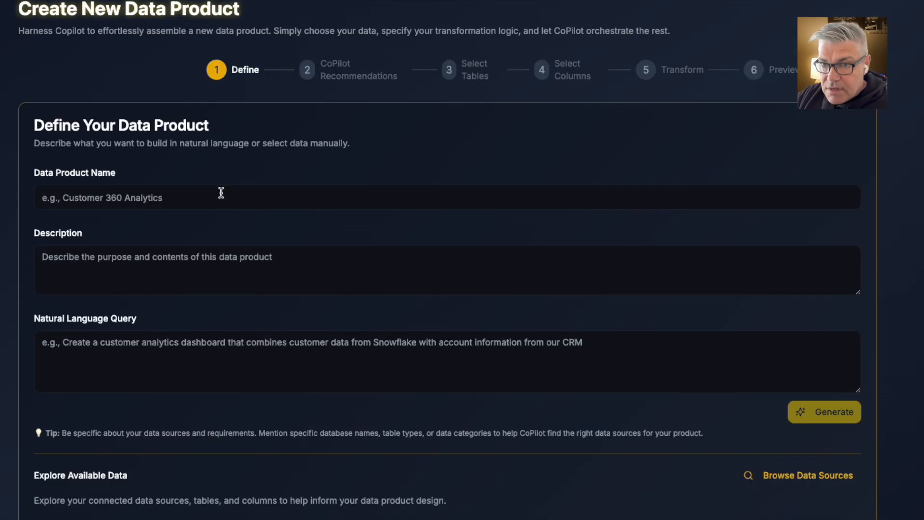
{"action": "left_click", "coordinate": [197, 198]}
{"action": "left_click", "coordinate": [188, 270]}
{"action": "left_click", "coordinate": [243, 196]}
{"action": "type", "text": "Ext"}
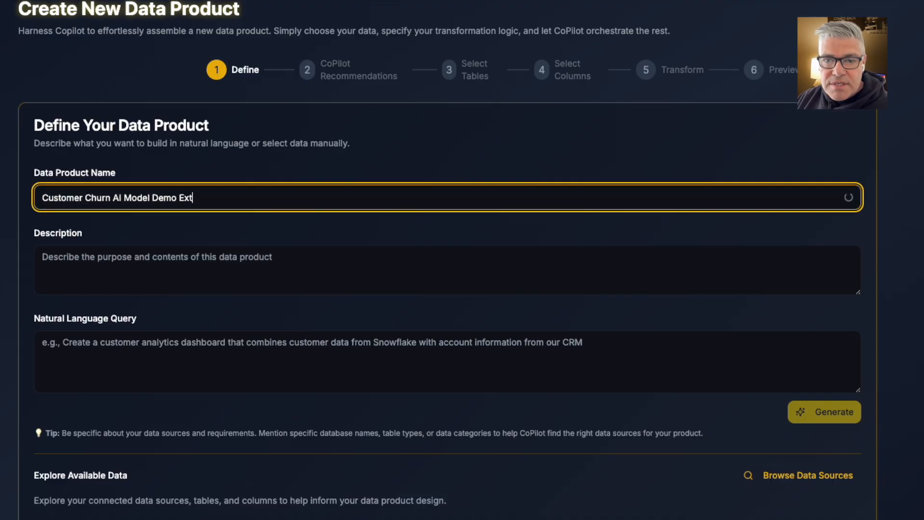
{"action": "left_click", "coordinate": [118, 362]}
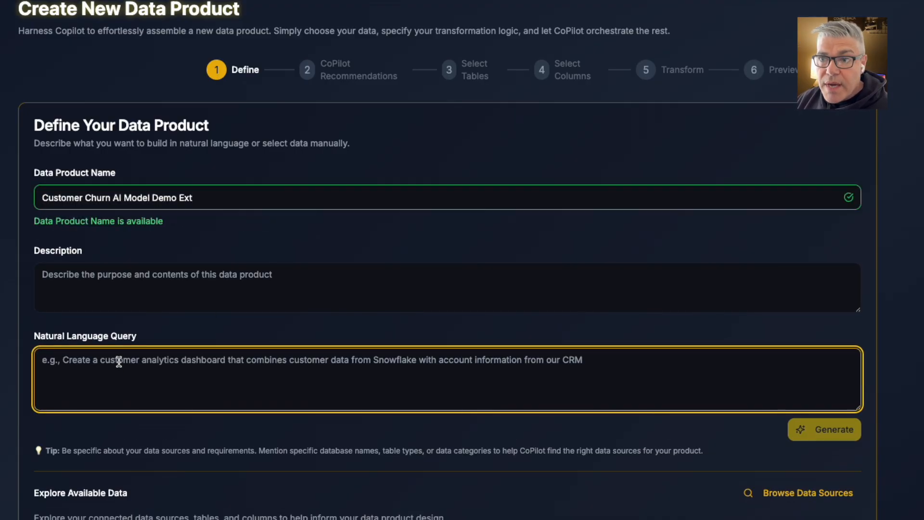
{"action": "type", "text": "Create a data product from the latttice solutions data source focused on customer churn."}
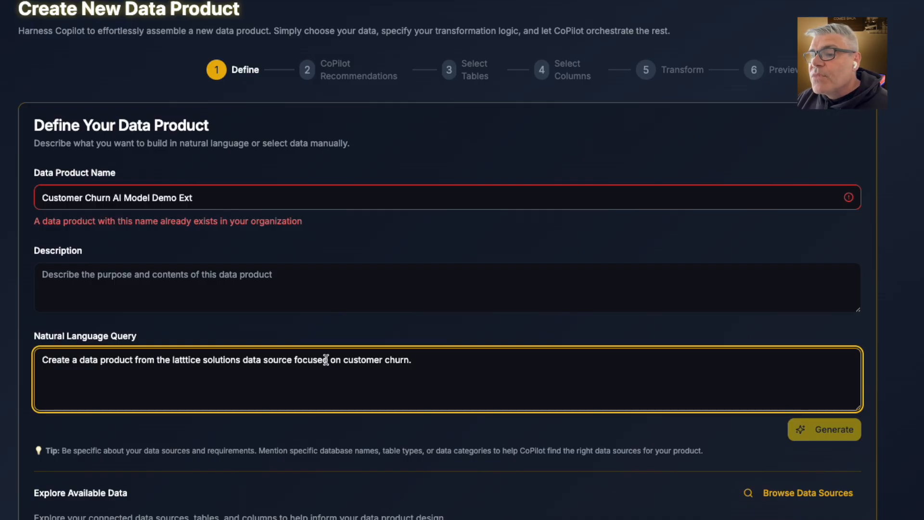
Rename the data product to Customer Churn AI Model Demo Ext 2 and generate its structure with CoPilot
{"action": "left_click", "coordinate": [293, 197]}
{"action": "type", "text": "2"}
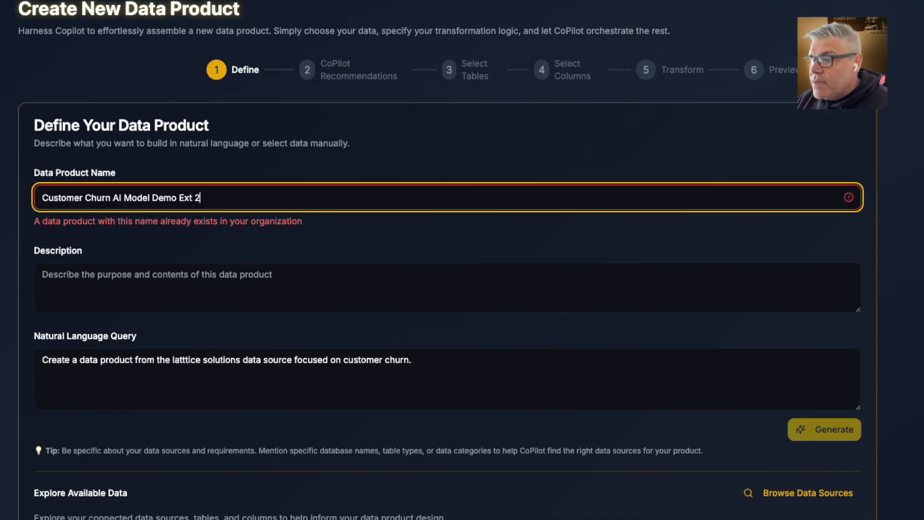
{"action": "left_click", "coordinate": [460, 376]}
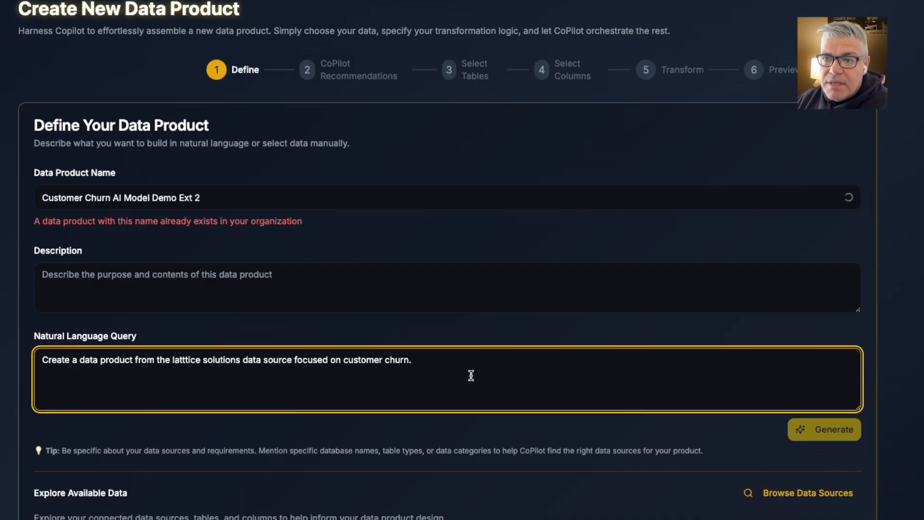
{"action": "left_click", "coordinate": [812, 434]}
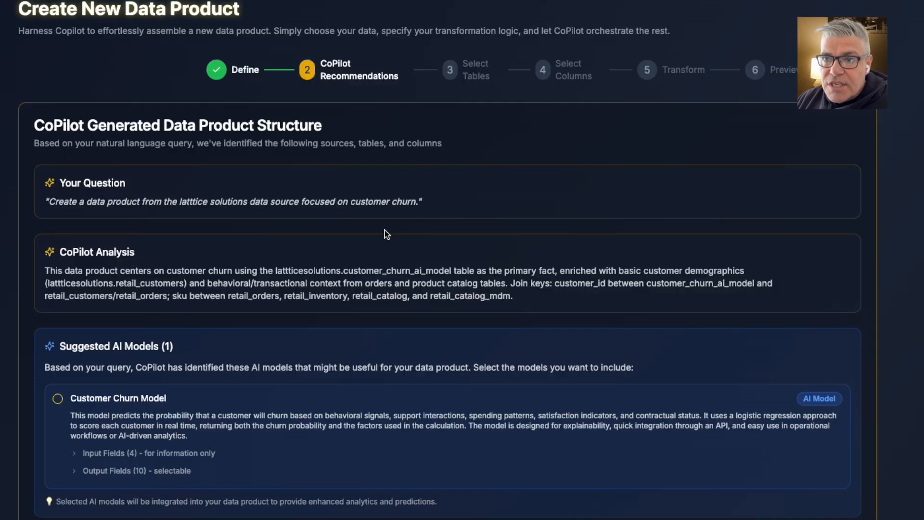
Check the suggested Customer Churn Model's input fields and include the model with churn_probability as its only output field
{"action": "scroll", "coordinate": [386, 235], "scroll_direction": "down", "scroll_amount": 4}
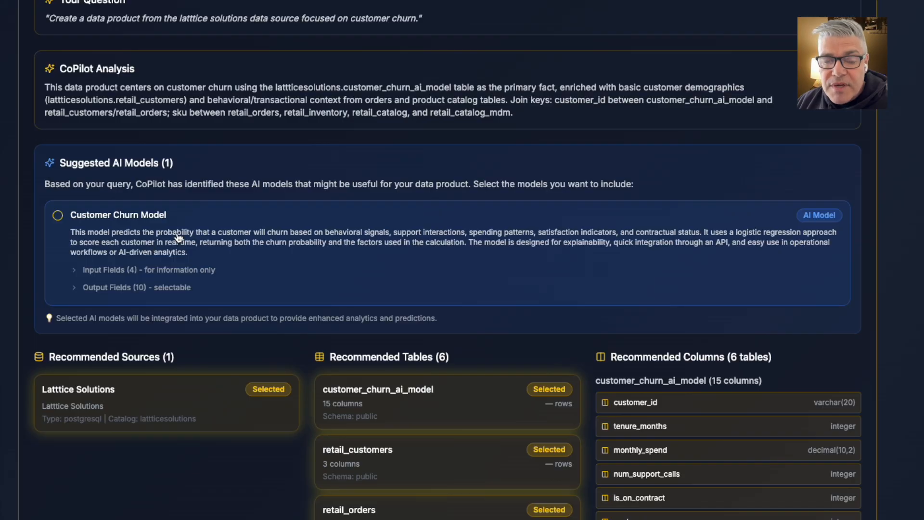
{"action": "scroll", "coordinate": [149, 249], "scroll_direction": "down", "scroll_amount": 2}
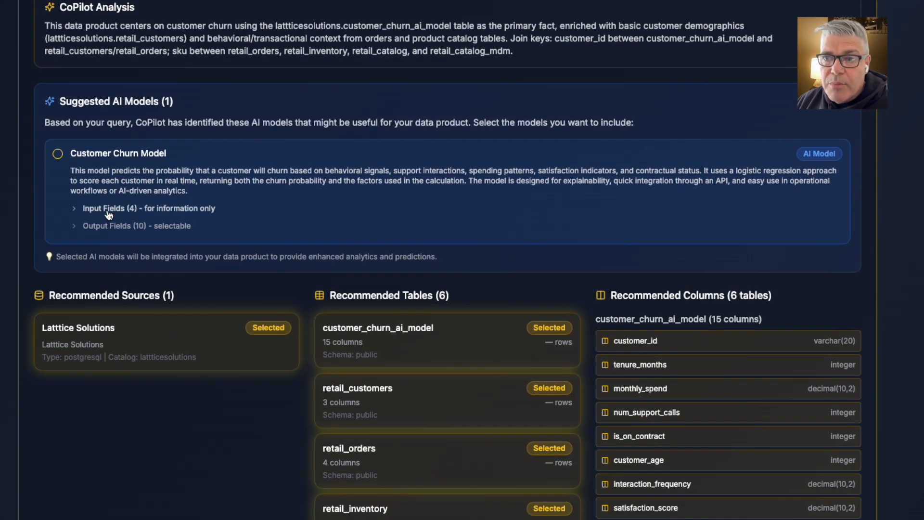
{"action": "left_click", "coordinate": [77, 212]}
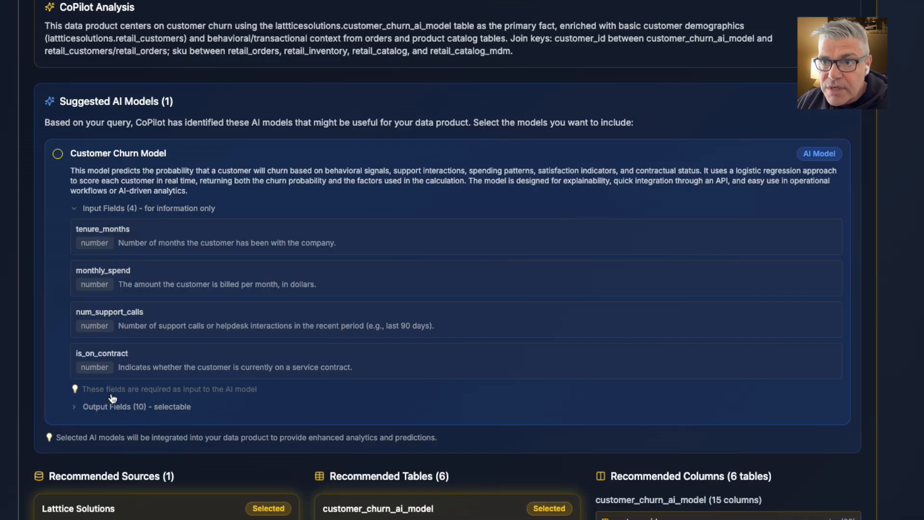
{"action": "left_click", "coordinate": [77, 211]}
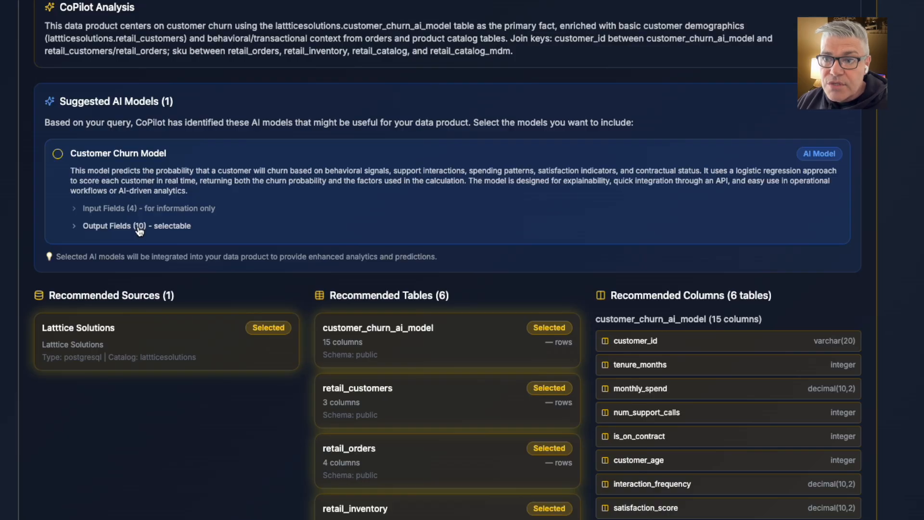
{"action": "left_click", "coordinate": [74, 228]}
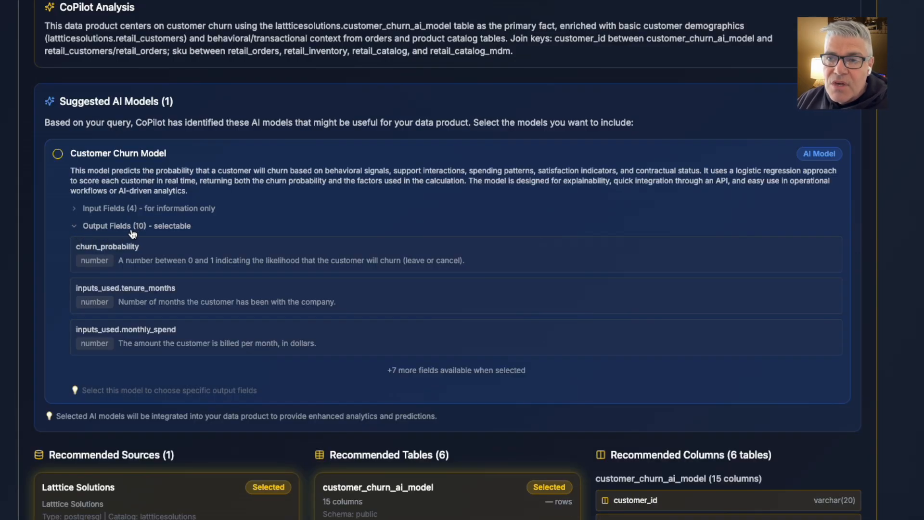
{"action": "left_click", "coordinate": [59, 151]}
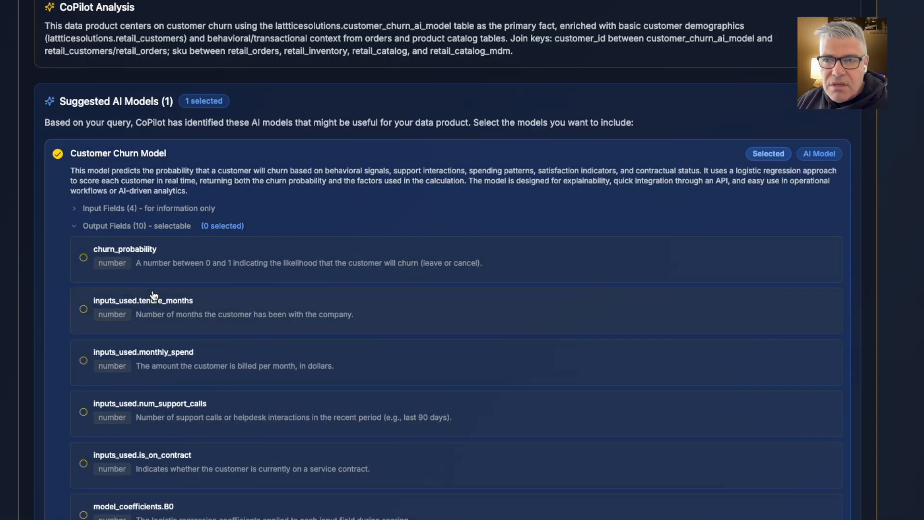
{"action": "scroll", "coordinate": [154, 296], "scroll_direction": "down", "scroll_amount": 2}
{"action": "scroll", "coordinate": [172, 164], "scroll_direction": "down", "scroll_amount": 1}
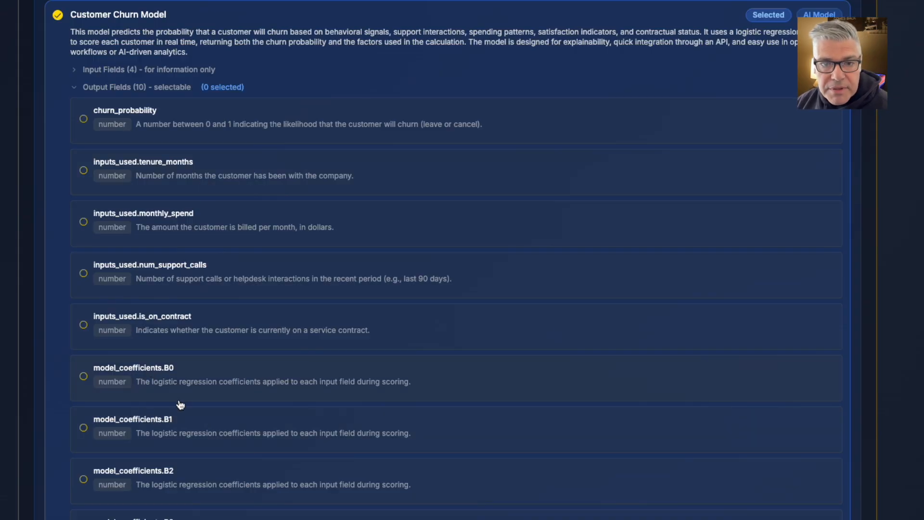
{"action": "left_click", "coordinate": [84, 119]}
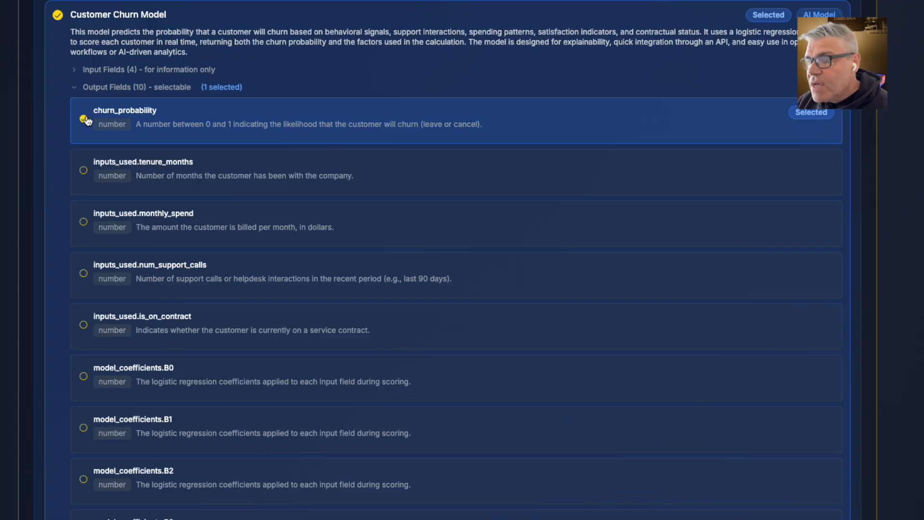
{"action": "left_click", "coordinate": [74, 90]}
Review the recommended tables and columns and continue to manual selection
{"action": "scroll", "coordinate": [343, 255], "scroll_direction": "down", "scroll_amount": 5}
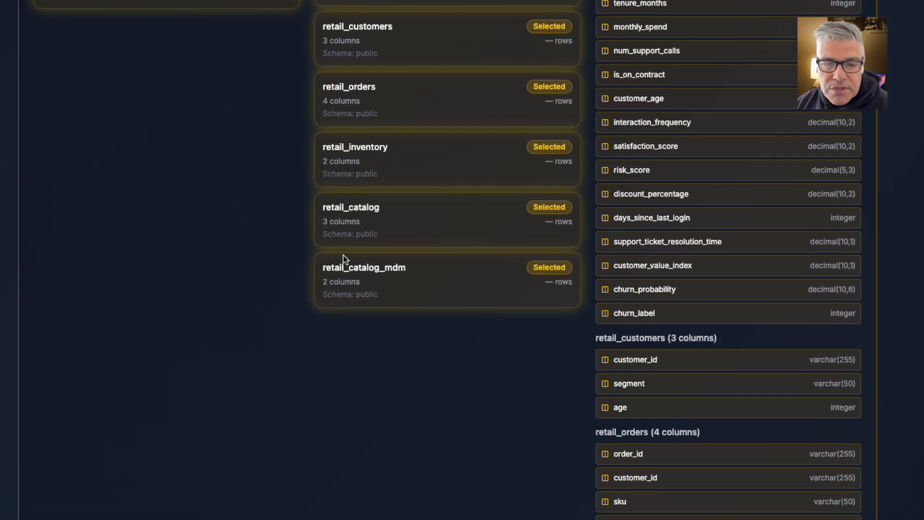
{"action": "scroll", "coordinate": [343, 255], "scroll_direction": "up", "scroll_amount": 4}
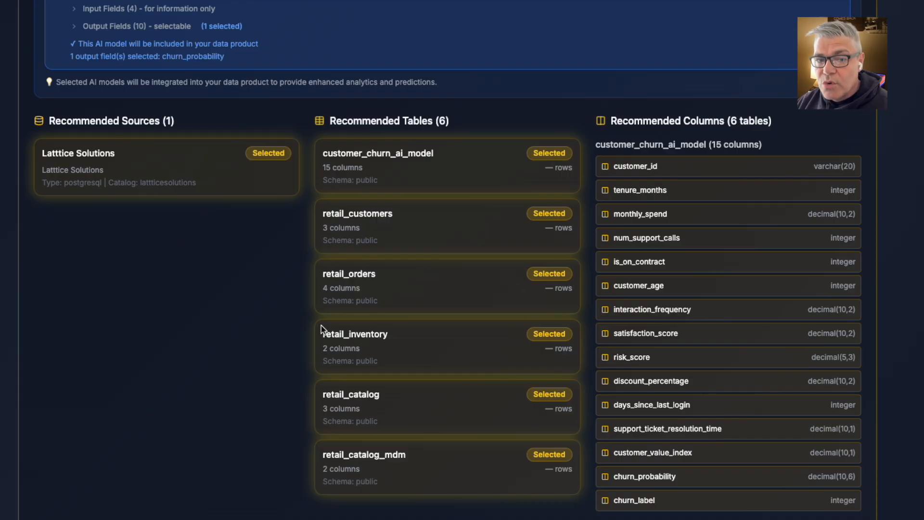
{"action": "scroll", "coordinate": [383, 322], "scroll_direction": "down", "scroll_amount": 1}
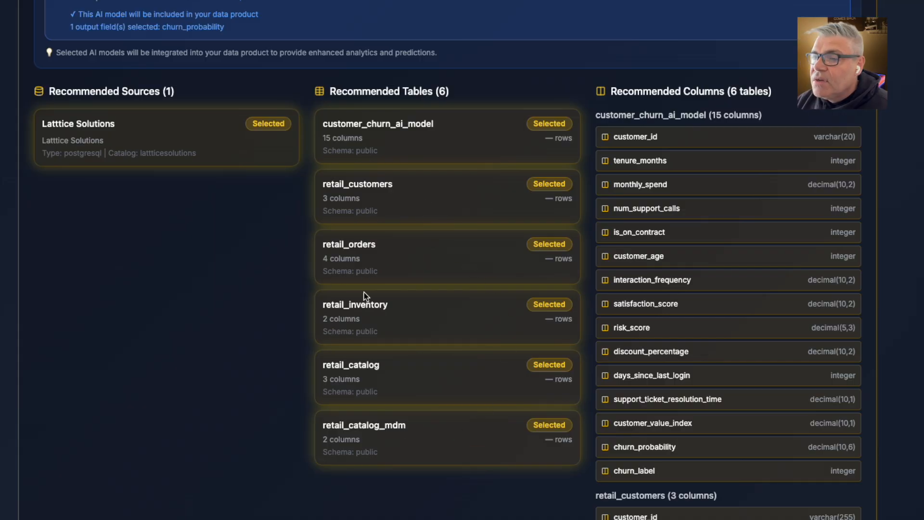
{"action": "scroll", "coordinate": [423, 283], "scroll_direction": "down", "scroll_amount": 6}
{"action": "scroll", "coordinate": [423, 282], "scroll_direction": "down", "scroll_amount": 3}
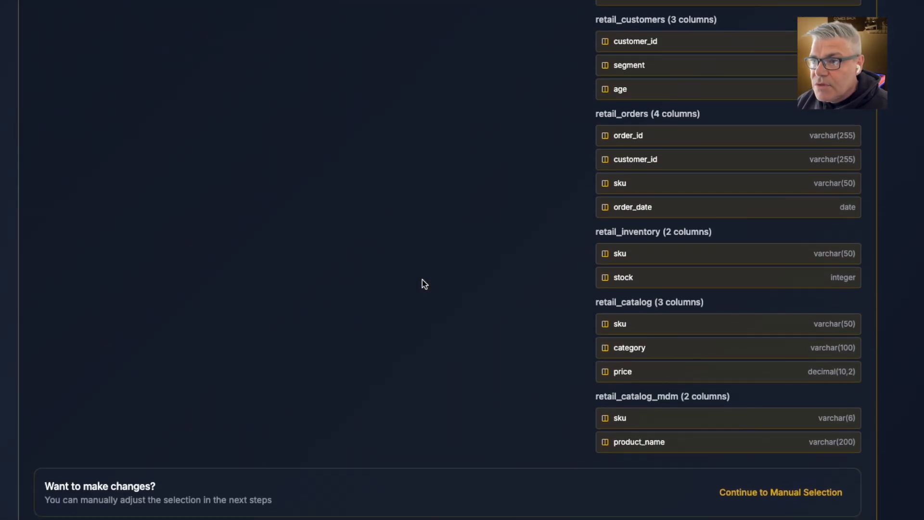
{"action": "left_click", "coordinate": [761, 498]}
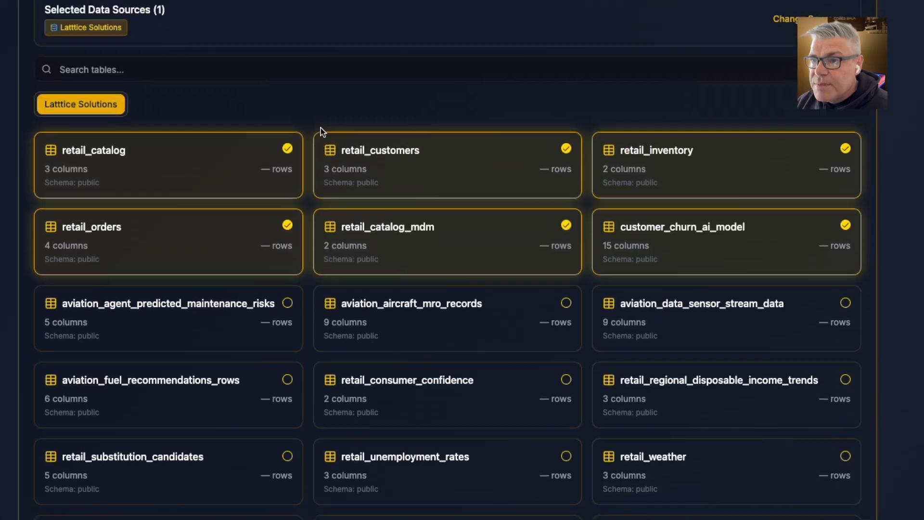
Deselect all the retail tables, keeping only customer_churn_ai_model, and proceed to column selection
{"action": "scroll", "coordinate": [321, 128], "scroll_direction": "up", "scroll_amount": 3}
{"action": "left_click", "coordinate": [496, 321]}
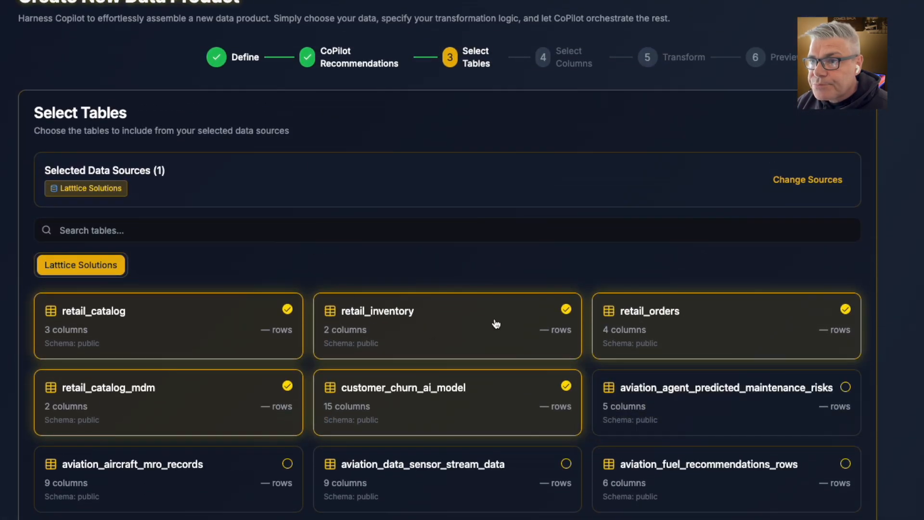
{"action": "left_click", "coordinate": [476, 336]}
{"action": "left_click", "coordinate": [206, 329]}
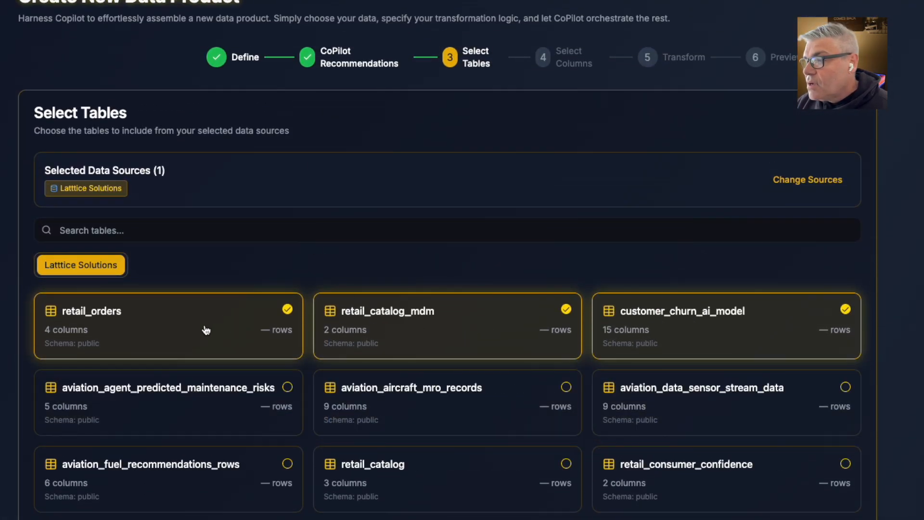
{"action": "left_click", "coordinate": [206, 330]}
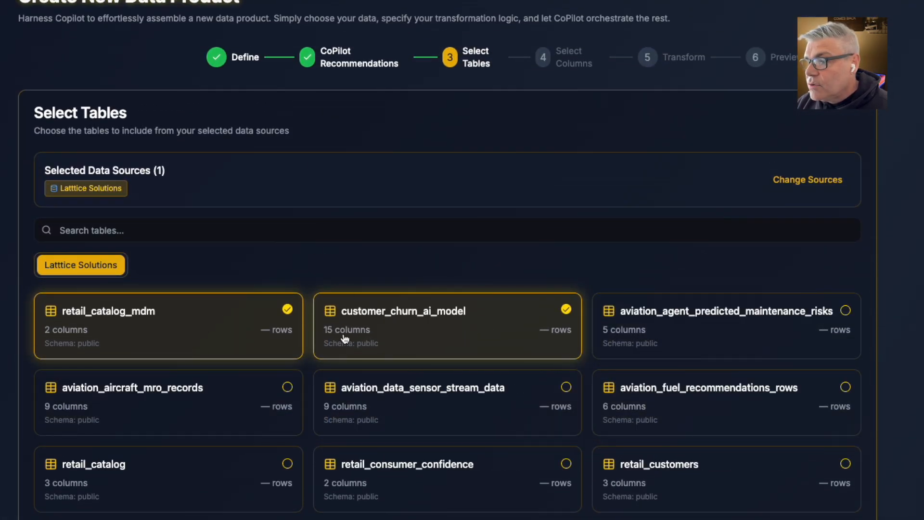
{"action": "left_click", "coordinate": [220, 332]}
{"action": "scroll", "coordinate": [439, 260], "scroll_direction": "down", "scroll_amount": 15}
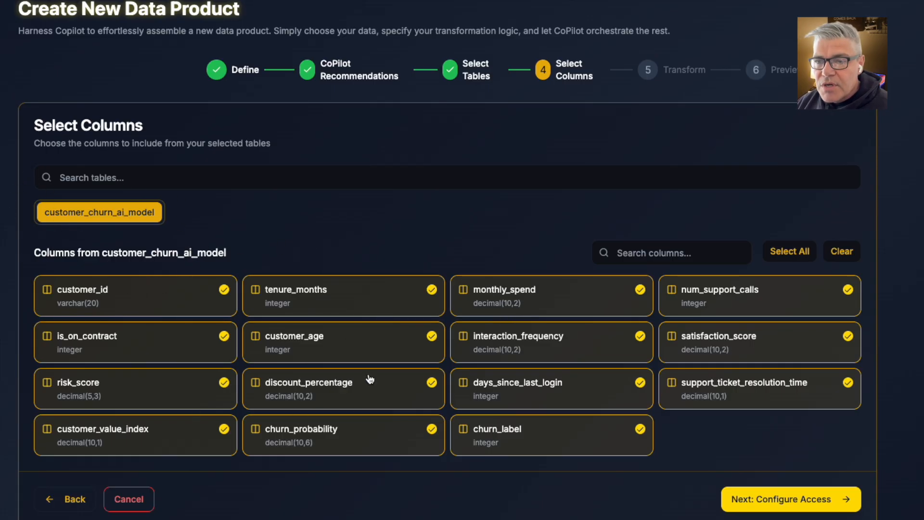
Exclude the churn_probability column from customer_churn_ai_model and proceed to the AI model's input field mapping
{"action": "left_click", "coordinate": [376, 437]}
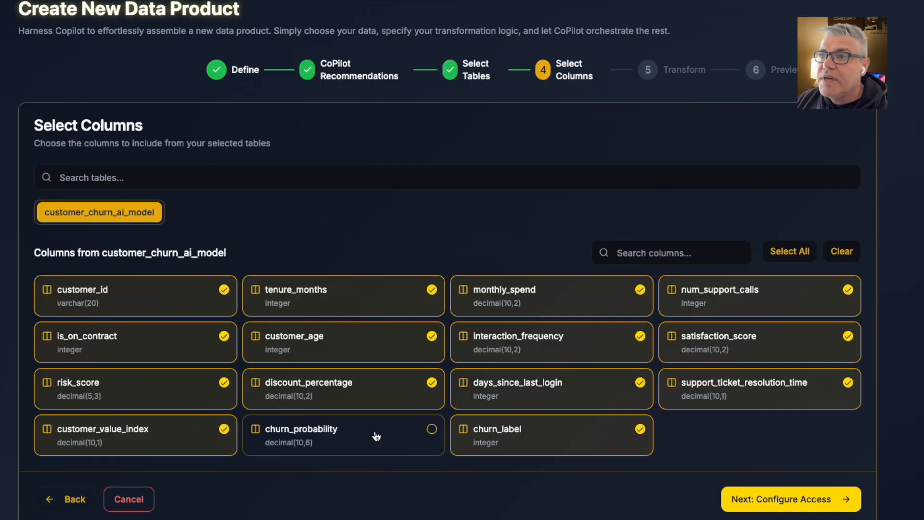
{"action": "left_click", "coordinate": [737, 499]}
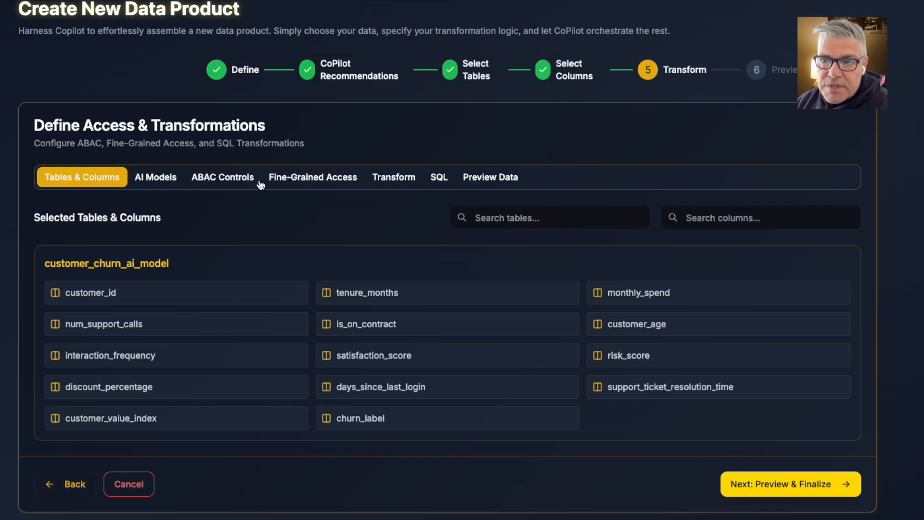
{"action": "left_click", "coordinate": [157, 182]}
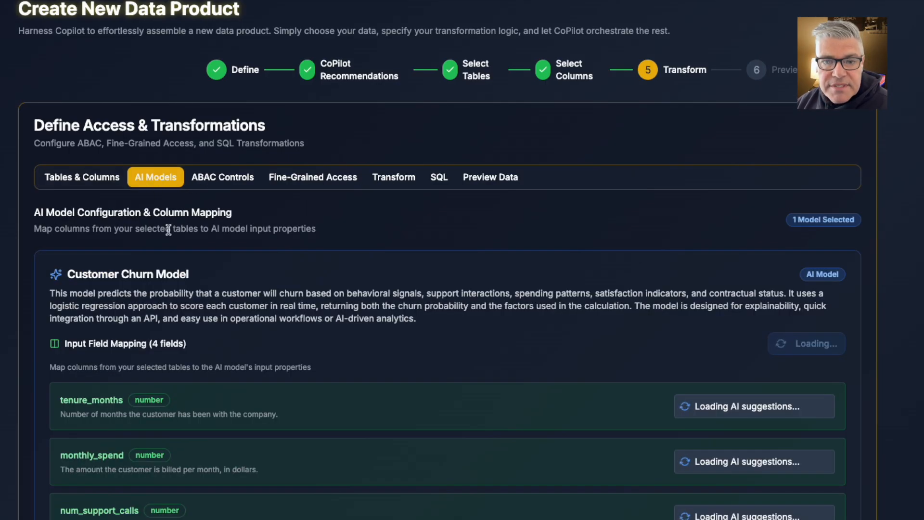
Review the suggested column mappings for the Customer Churn Model's four input fields, including the alternatives for tenure_months, and its selected output field
{"action": "scroll", "coordinate": [305, 269], "scroll_direction": "down", "scroll_amount": 2}
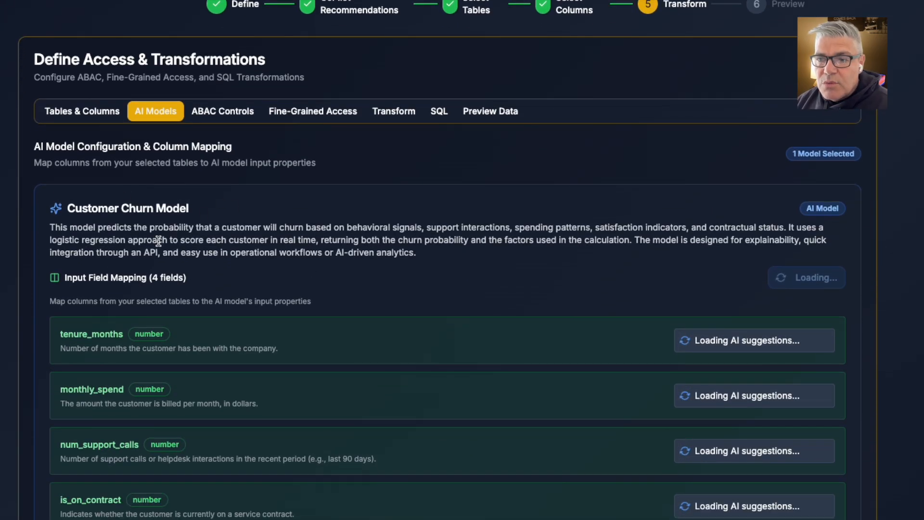
{"action": "scroll", "coordinate": [255, 235], "scroll_direction": "down", "scroll_amount": 2}
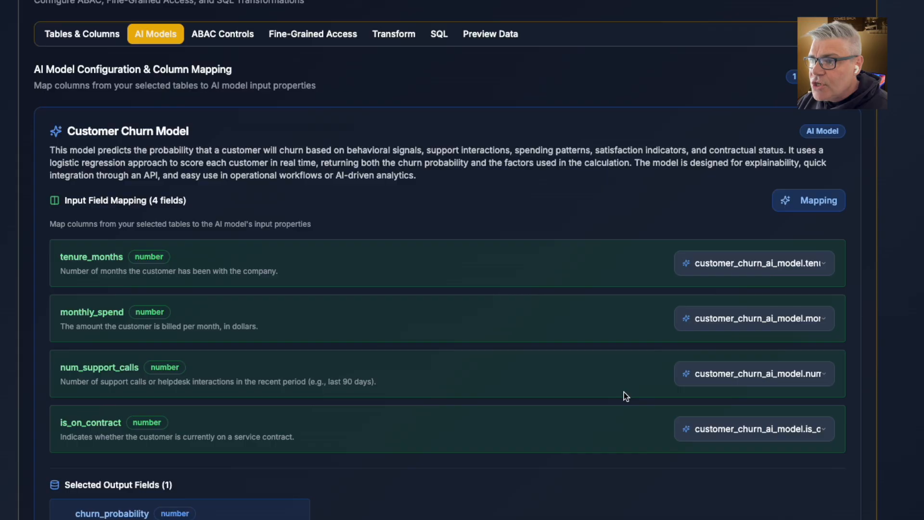
{"action": "left_click", "coordinate": [830, 271]}
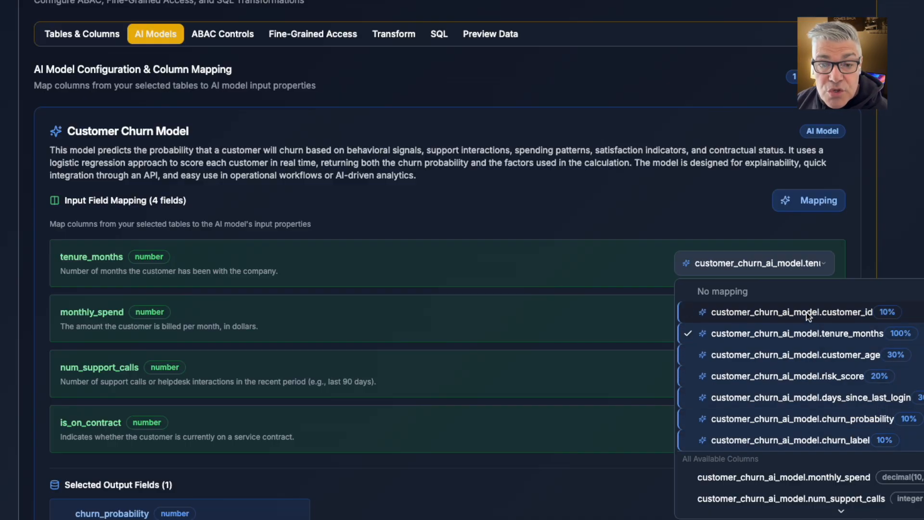
{"action": "left_click", "coordinate": [591, 253]}
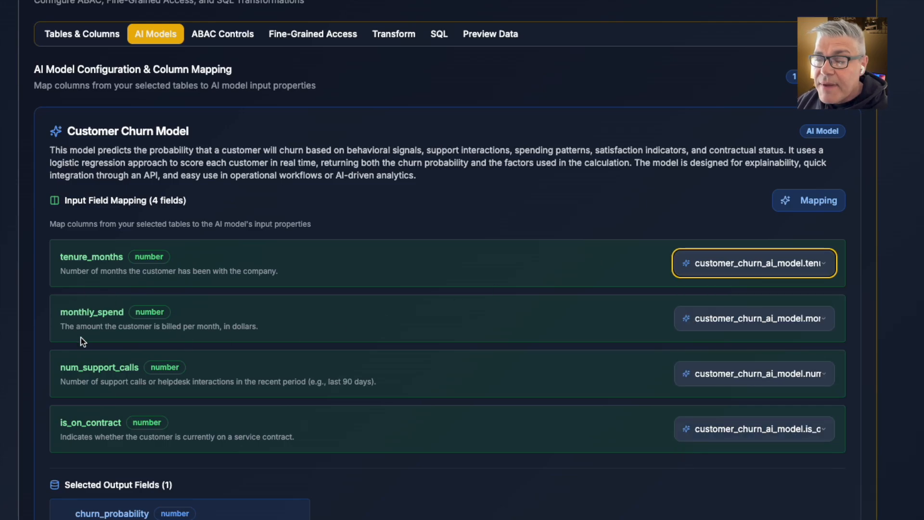
{"action": "scroll", "coordinate": [217, 408], "scroll_direction": "down", "scroll_amount": 3}
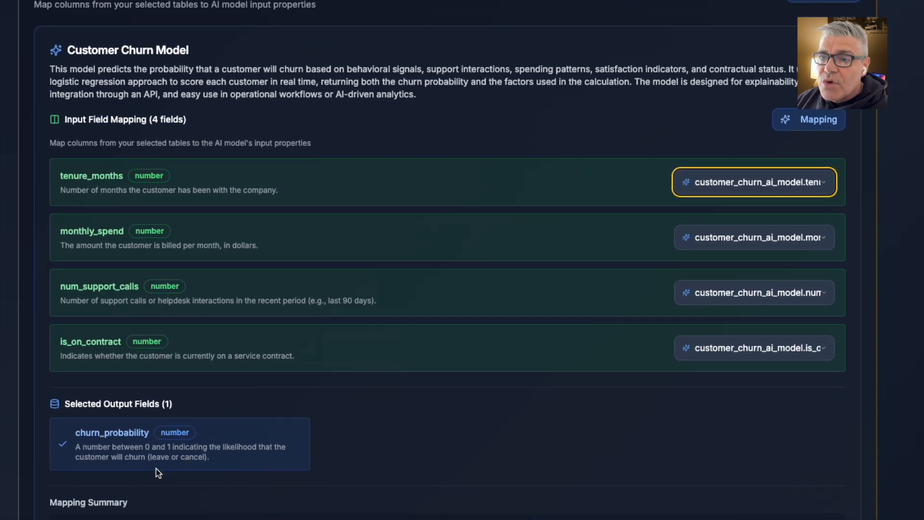
{"action": "scroll", "coordinate": [214, 419], "scroll_direction": "up", "scroll_amount": 5}
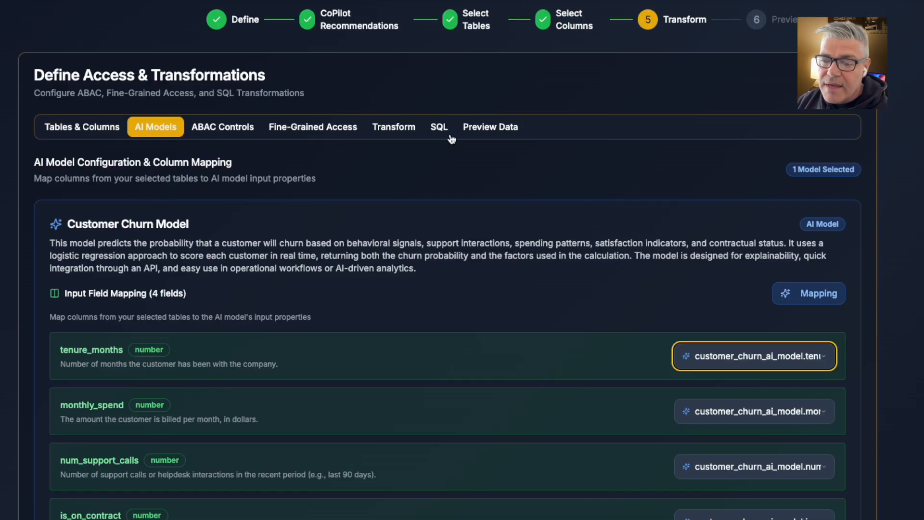
Load the sample data preview, check it through to the AI-generated churn_probability column, and proceed to Preview & Finalize
{"action": "left_click", "coordinate": [490, 128]}
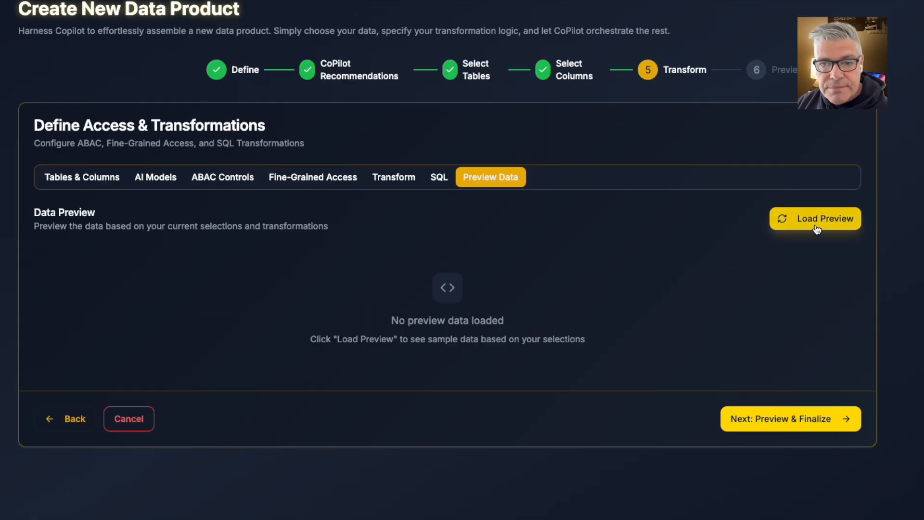
{"action": "left_click", "coordinate": [791, 223]}
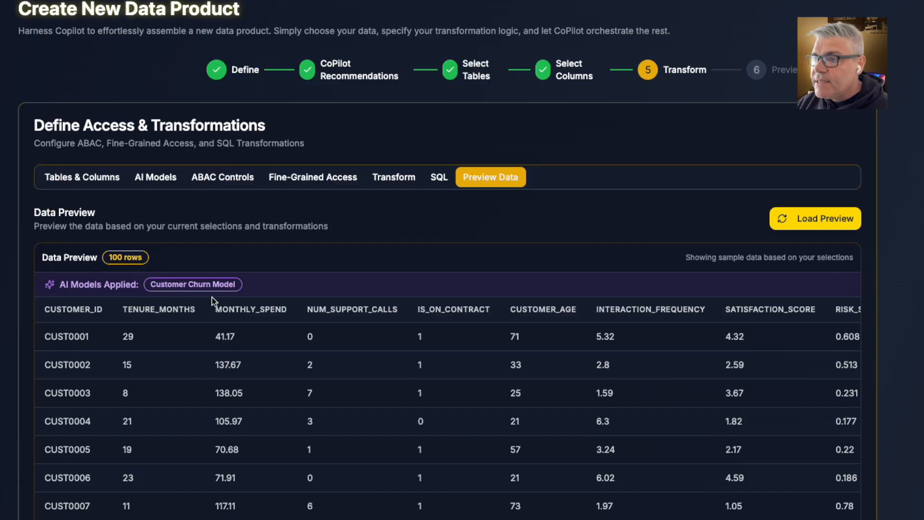
{"action": "scroll", "coordinate": [414, 325], "scroll_direction": "right", "scroll_amount": 15}
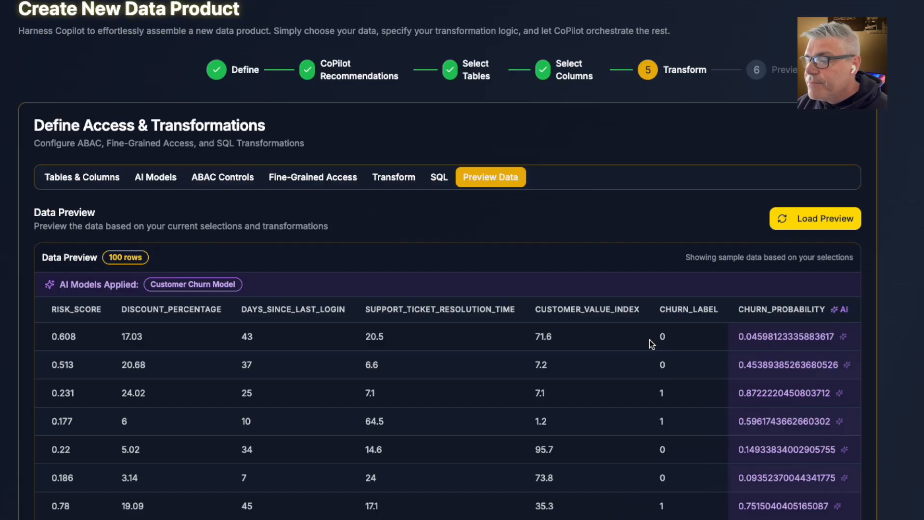
{"action": "scroll", "coordinate": [618, 382], "scroll_direction": "down", "scroll_amount": 10}
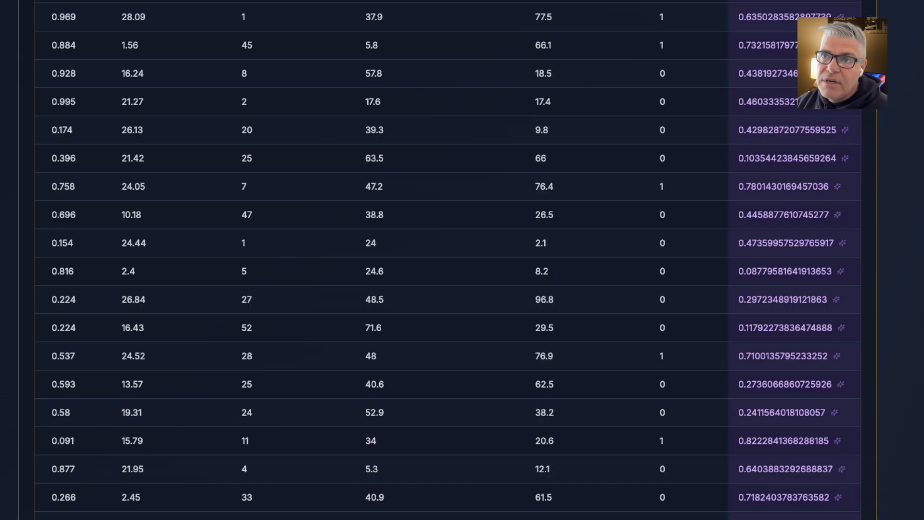
{"action": "scroll", "coordinate": [846, 429], "scroll_direction": "down", "scroll_amount": 10}
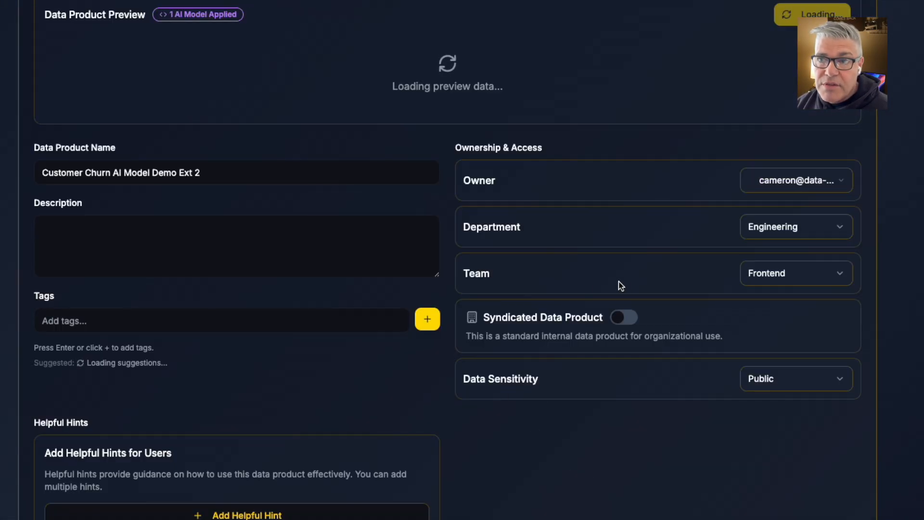
Examine the final data product preview across to the churn_probability column and down to the product's naming, tags and ownership settings
{"action": "scroll", "coordinate": [619, 285], "scroll_direction": "up", "scroll_amount": 2}
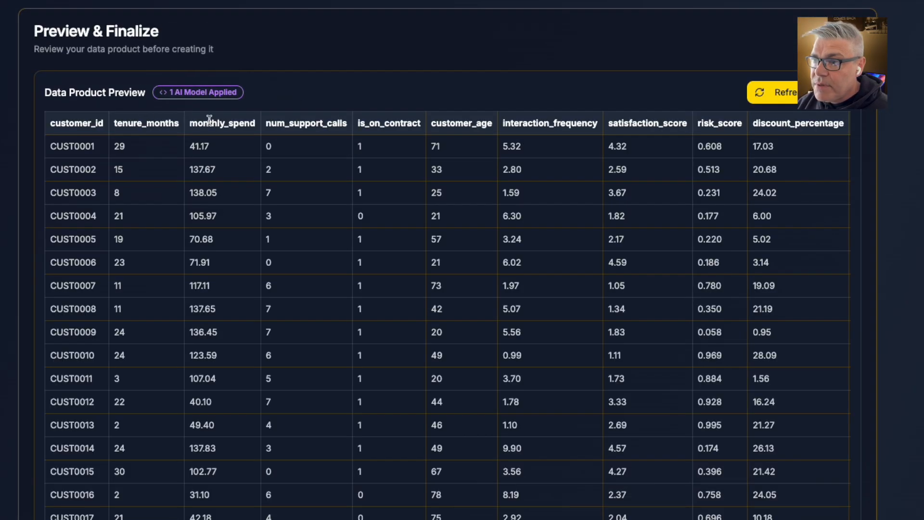
{"action": "scroll", "coordinate": [445, 207], "scroll_direction": "right", "scroll_amount": 10}
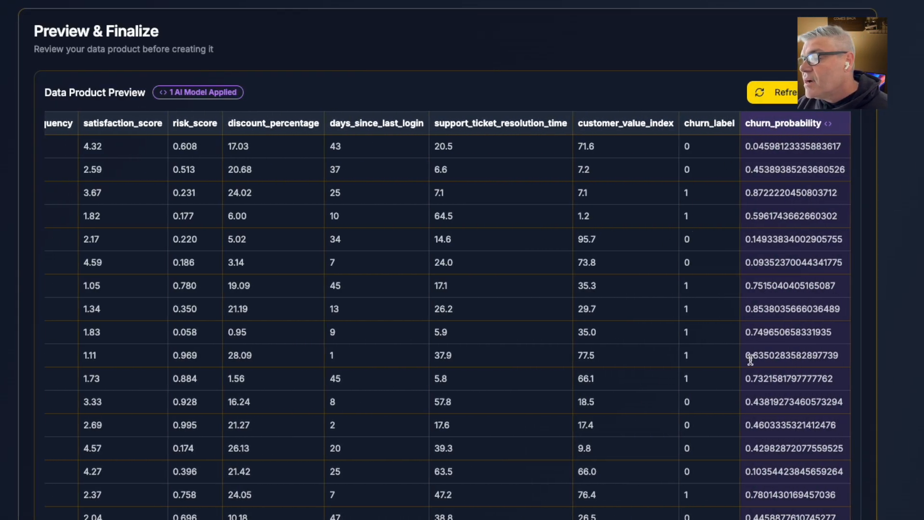
{"action": "scroll", "coordinate": [753, 357], "scroll_direction": "down", "scroll_amount": 12}
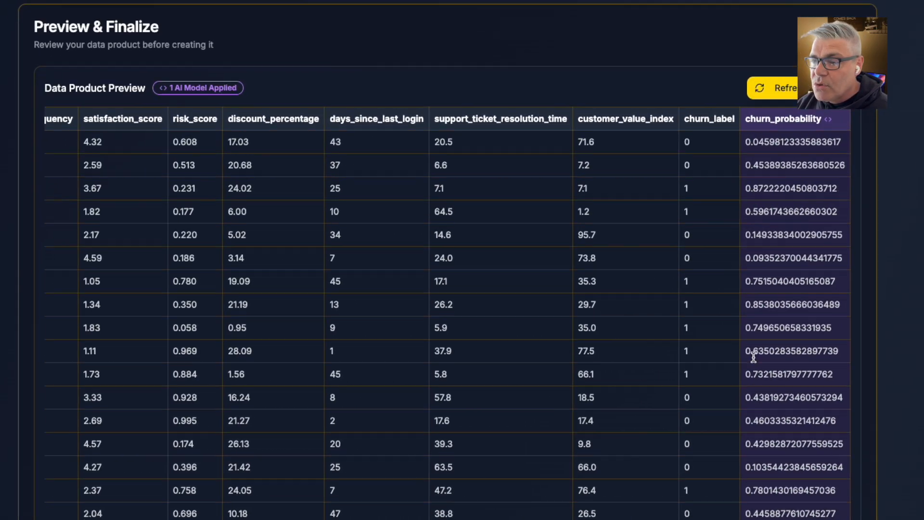
{"action": "scroll", "coordinate": [448, 260], "scroll_direction": "down", "scroll_amount": 10}
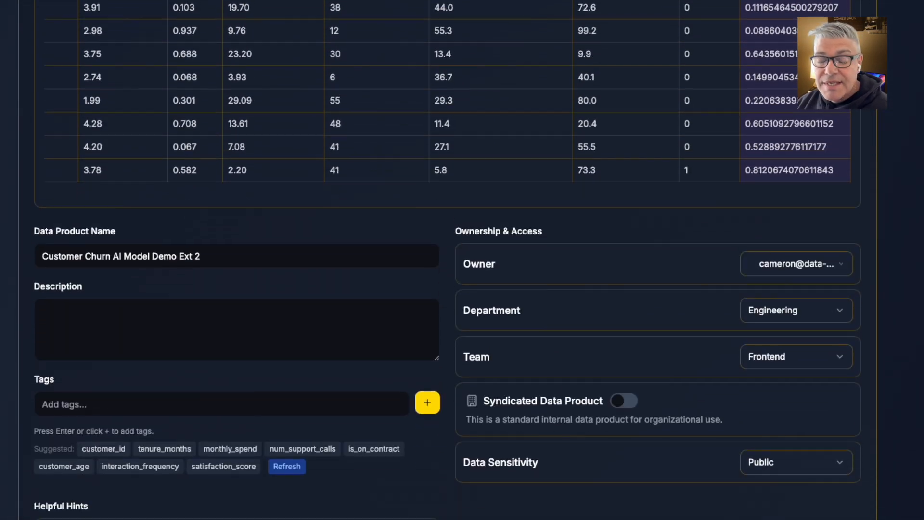